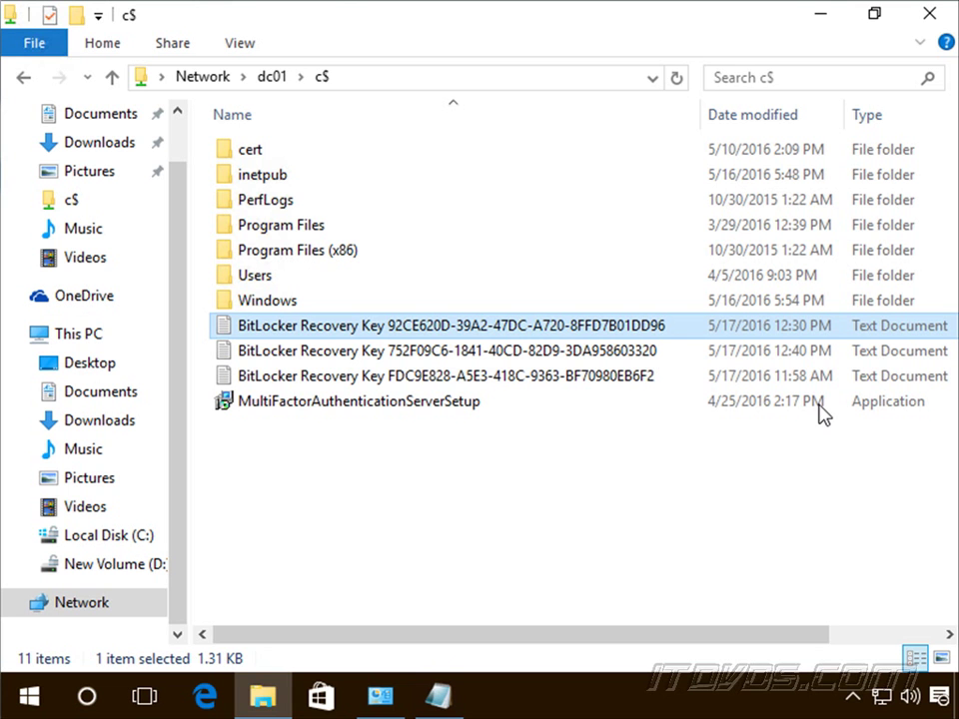
Read the first BitLocker recovery key file's identifier and recovery key in Notepad, then close it
double_click(333, 338)
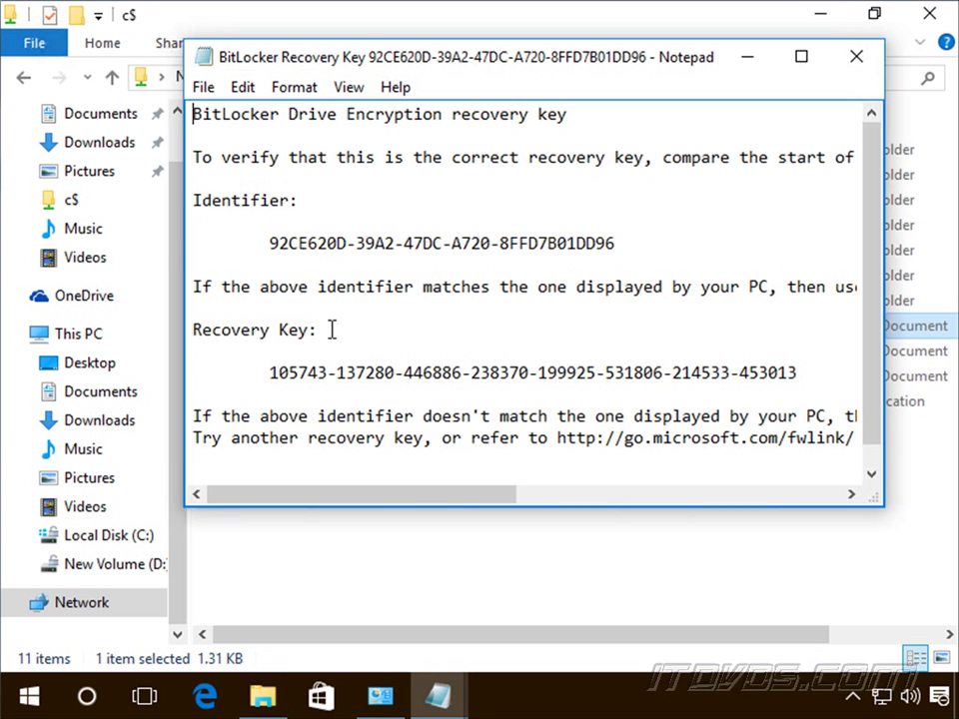
click(871, 61)
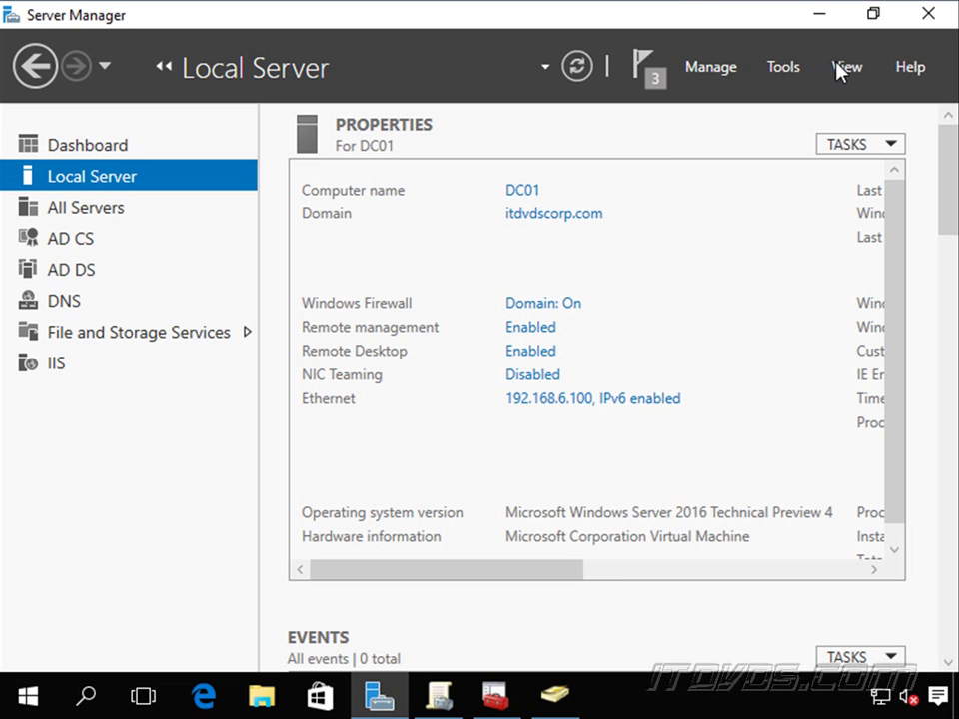
Launch Group Policy Management from Server Manager's Tools menu and maximize the console
click(792, 72)
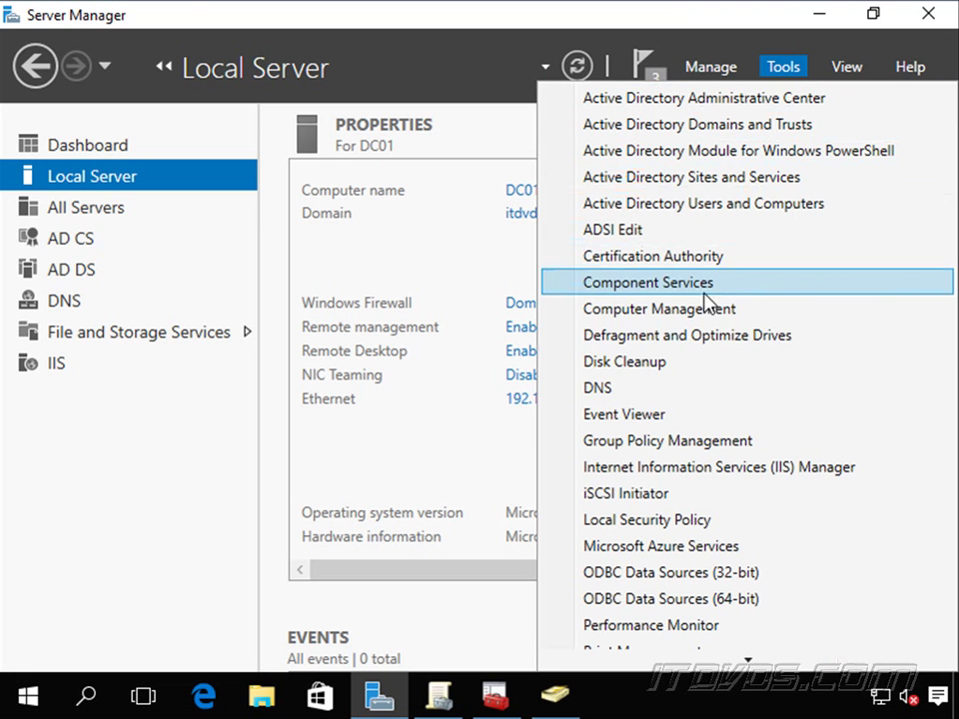
click(723, 452)
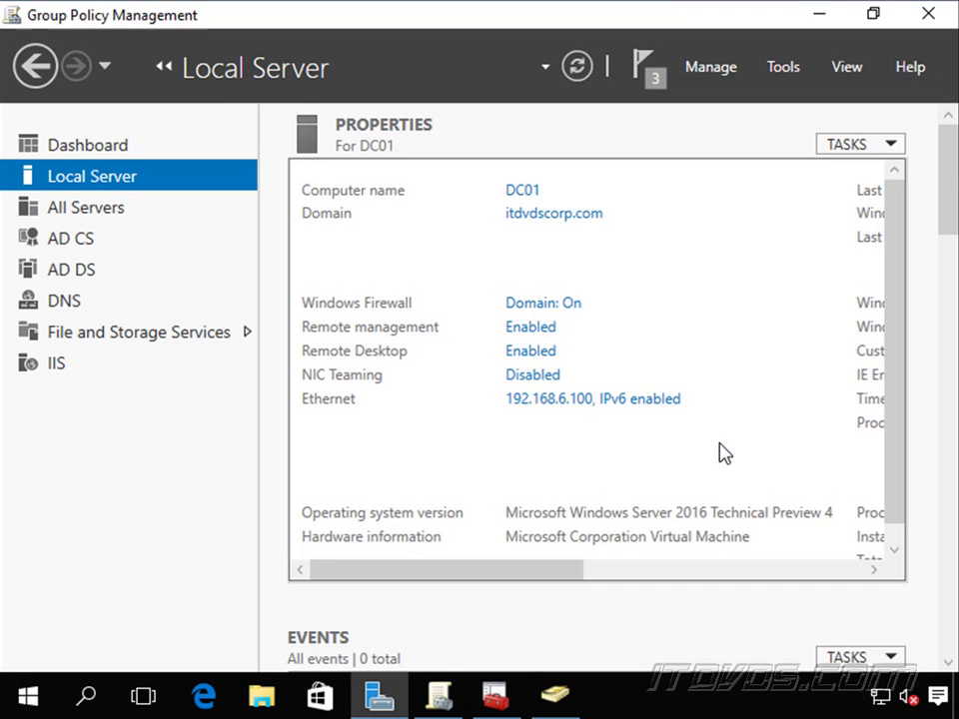
click(872, 17)
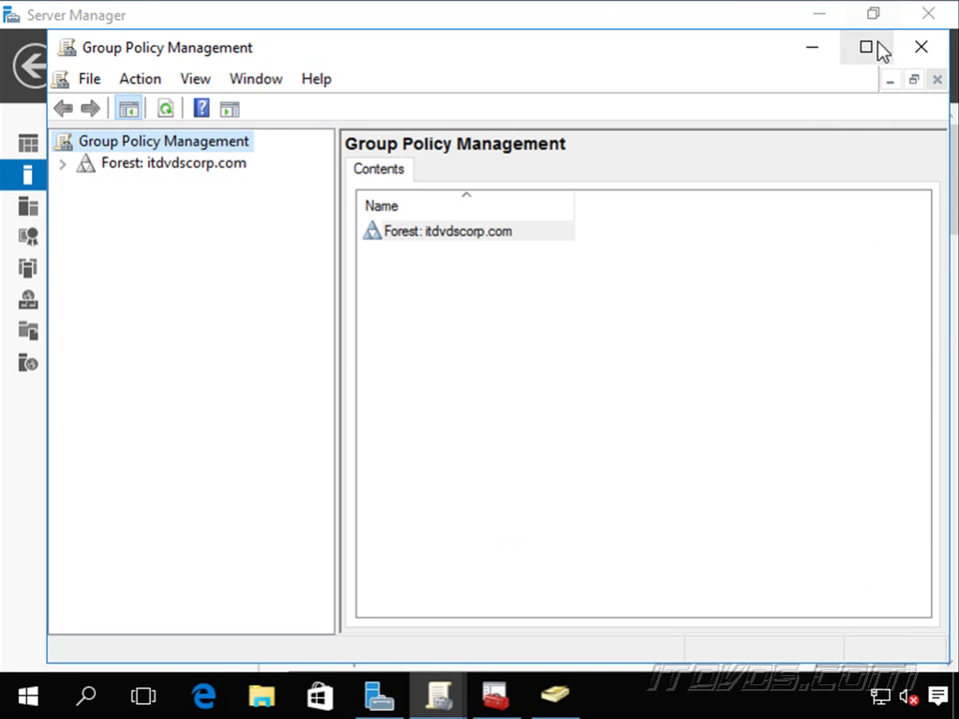
click(866, 47)
Expand the itdvdscorp.com domain's Group Policy Objects and select Default Domain Policy
click(14, 127)
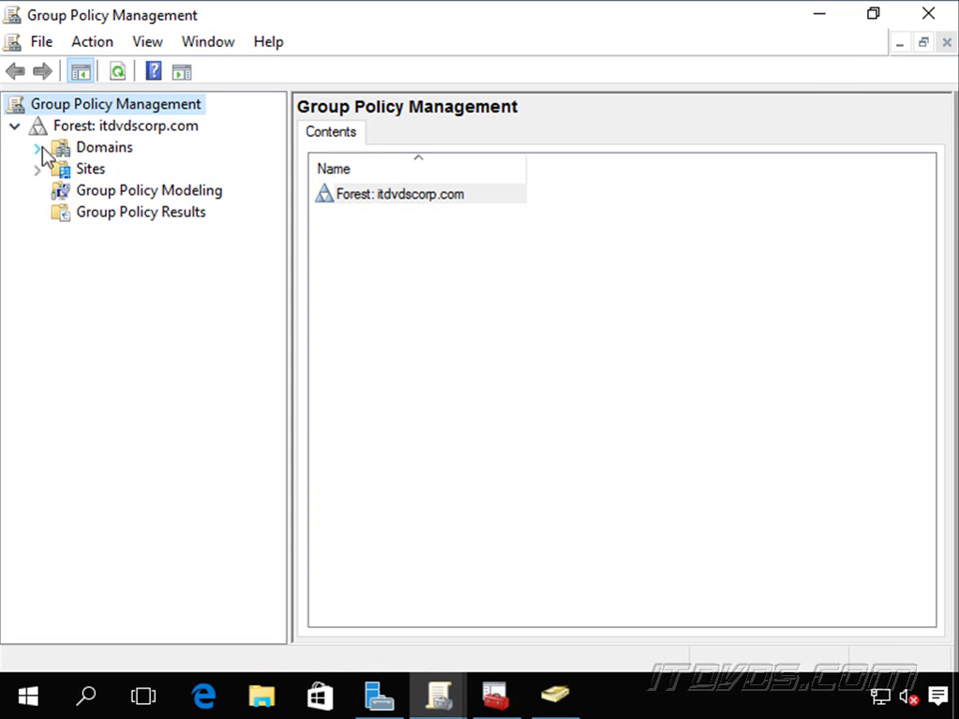
click(38, 147)
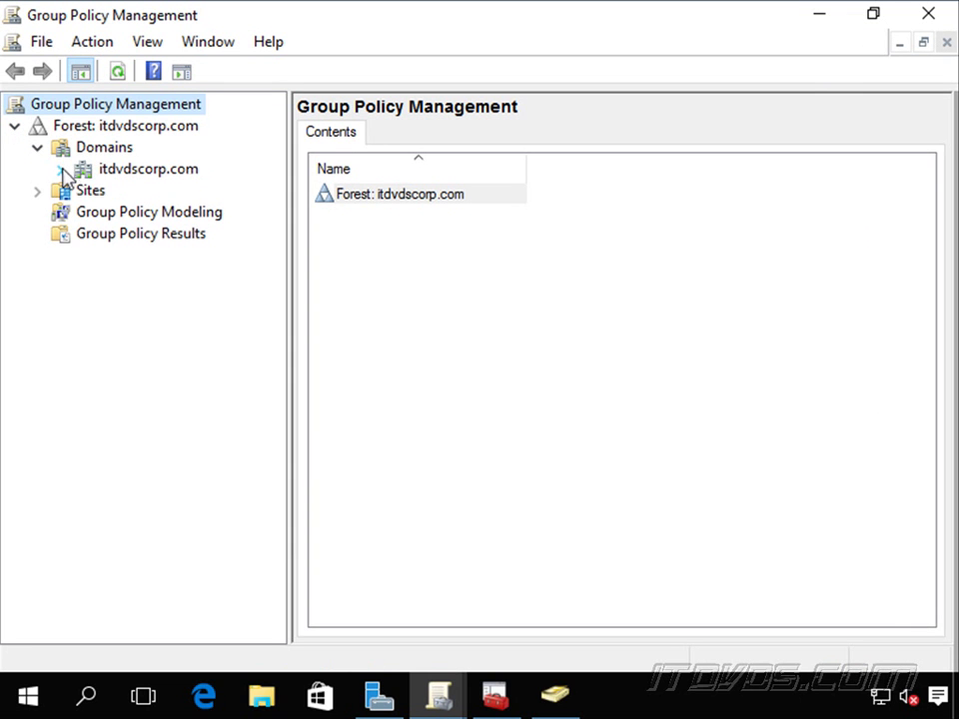
click(61, 169)
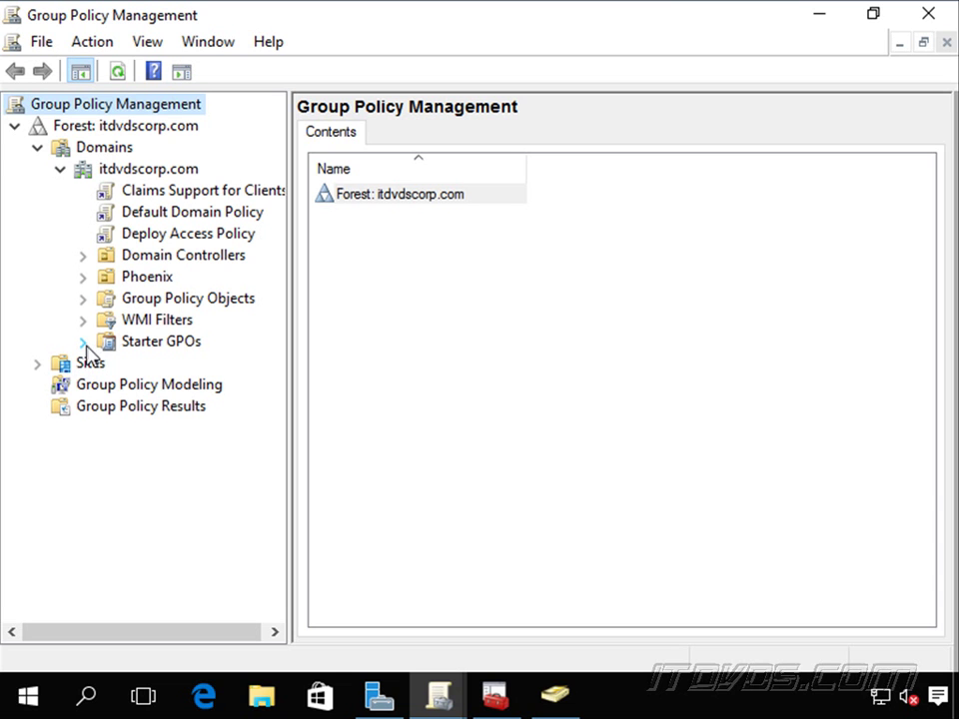
click(94, 305)
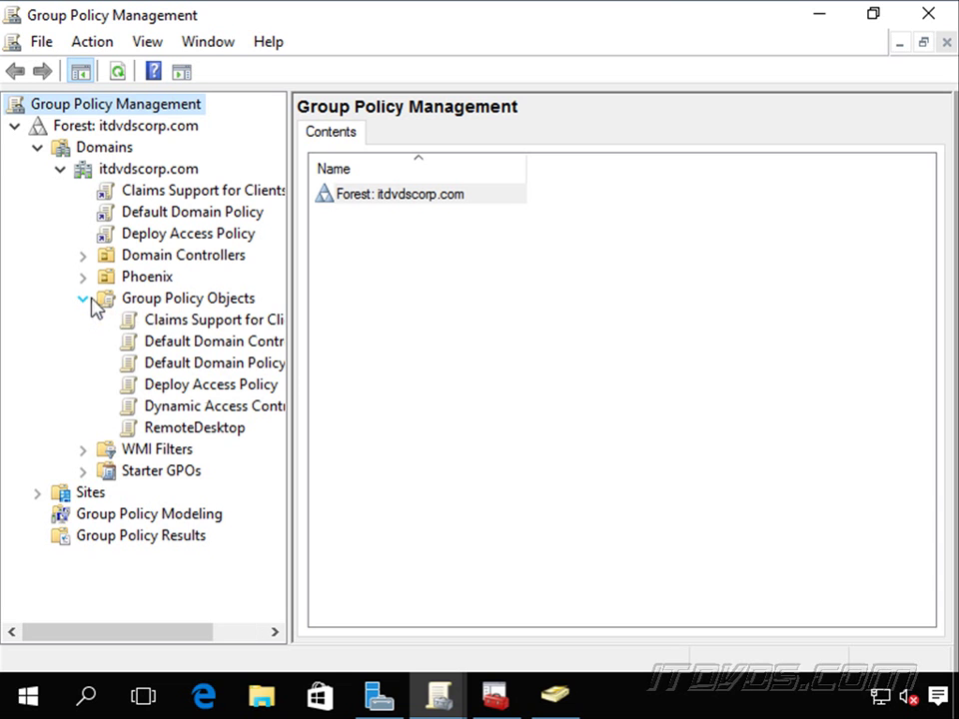
click(241, 366)
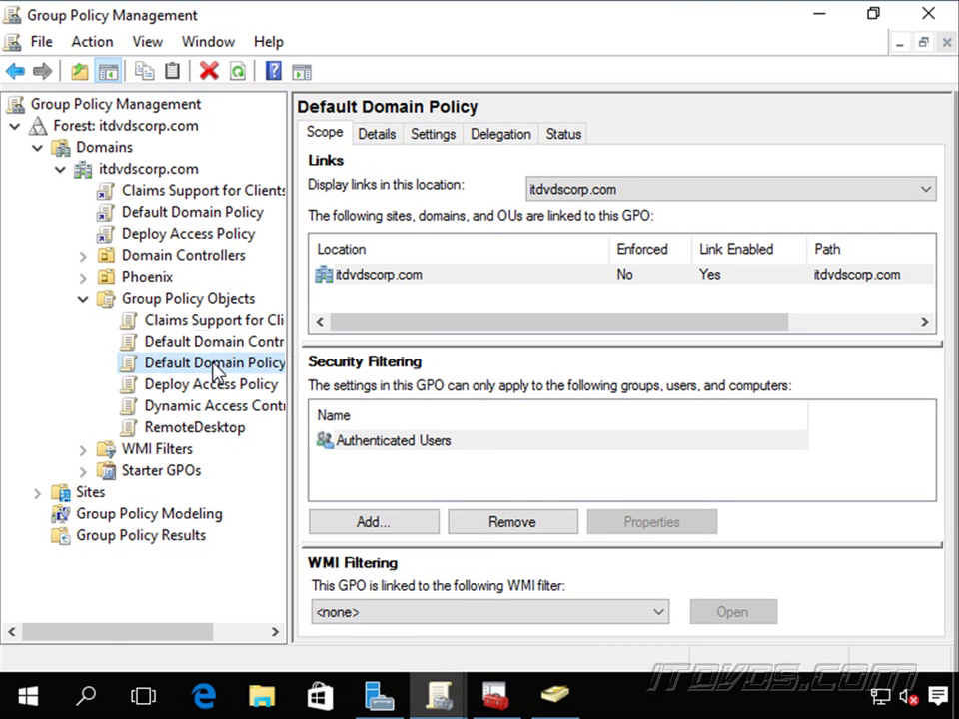
Edit the Default Domain Policy in a maximized Group Policy Management Editor
right_click(214, 369)
click(272, 305)
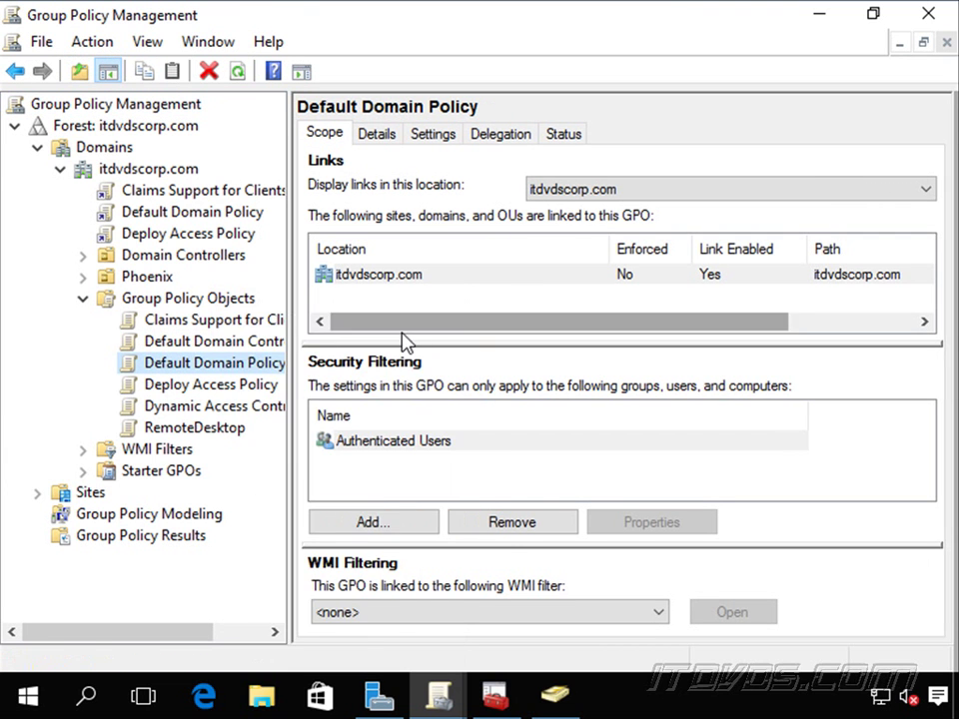
click(868, 21)
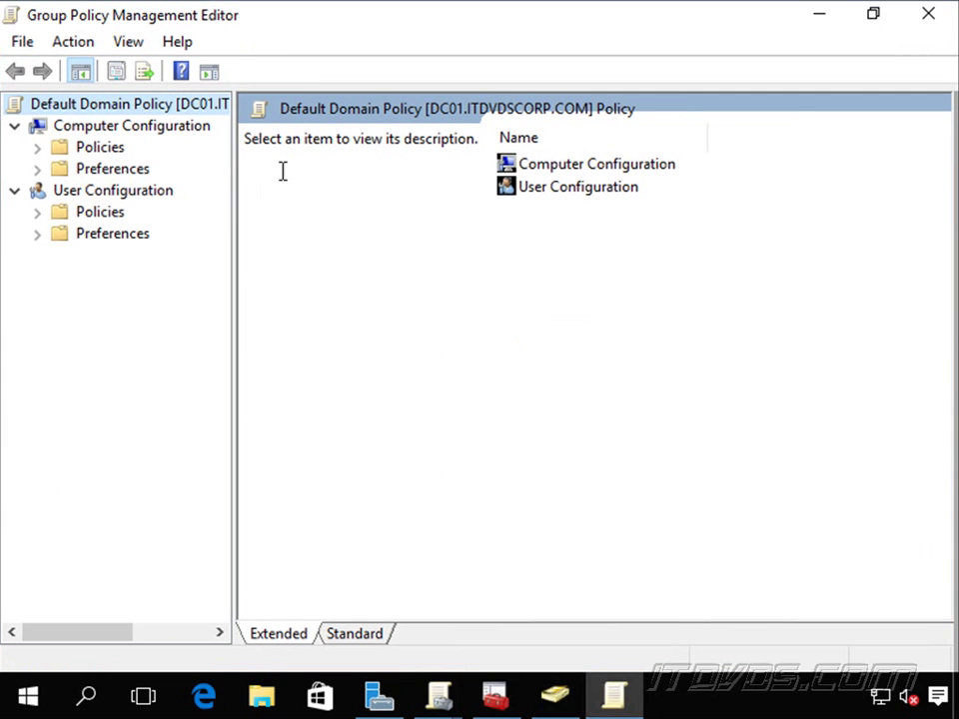
drag(233, 207, 289, 226)
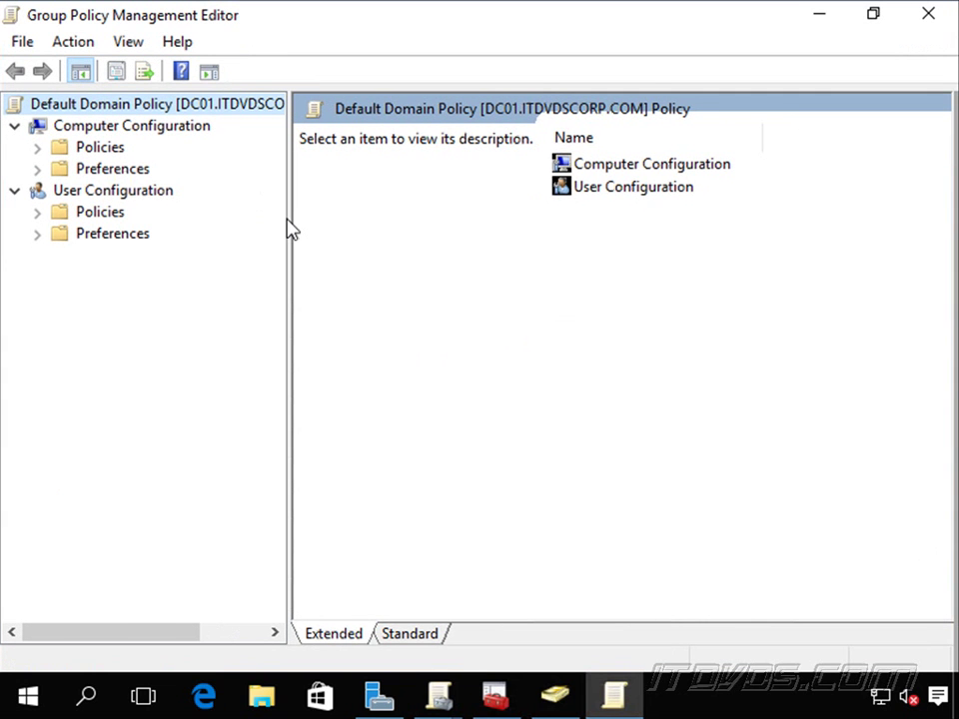
Browse to Administrative Templates > Windows Components > BitLocker Drive Encryption and select the Store BitLocker recovery information in AD DS policy
click(37, 148)
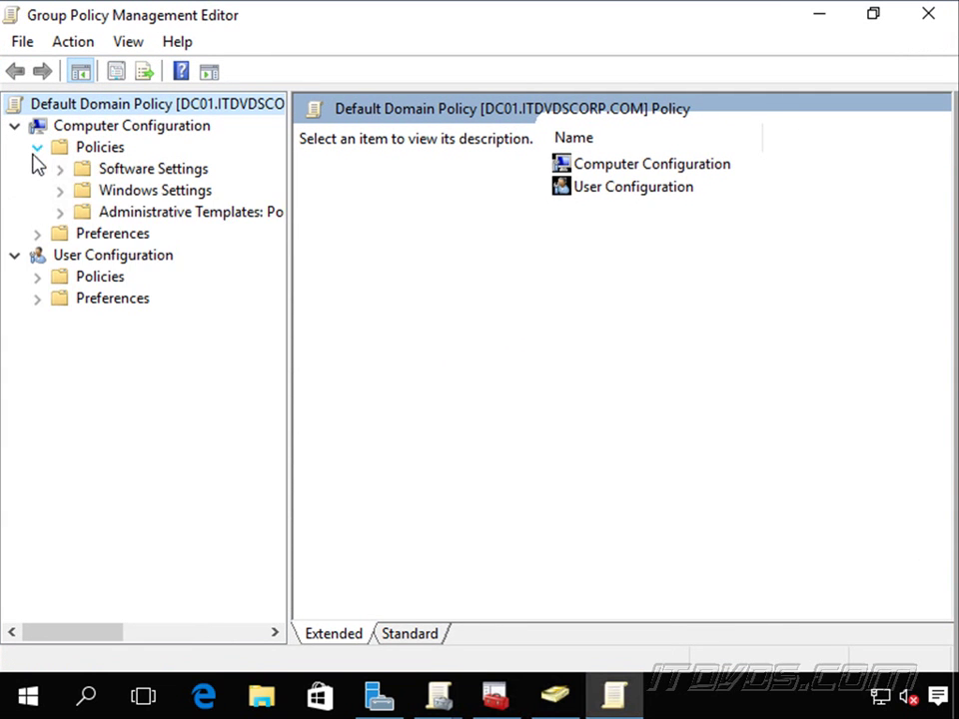
click(60, 212)
click(83, 362)
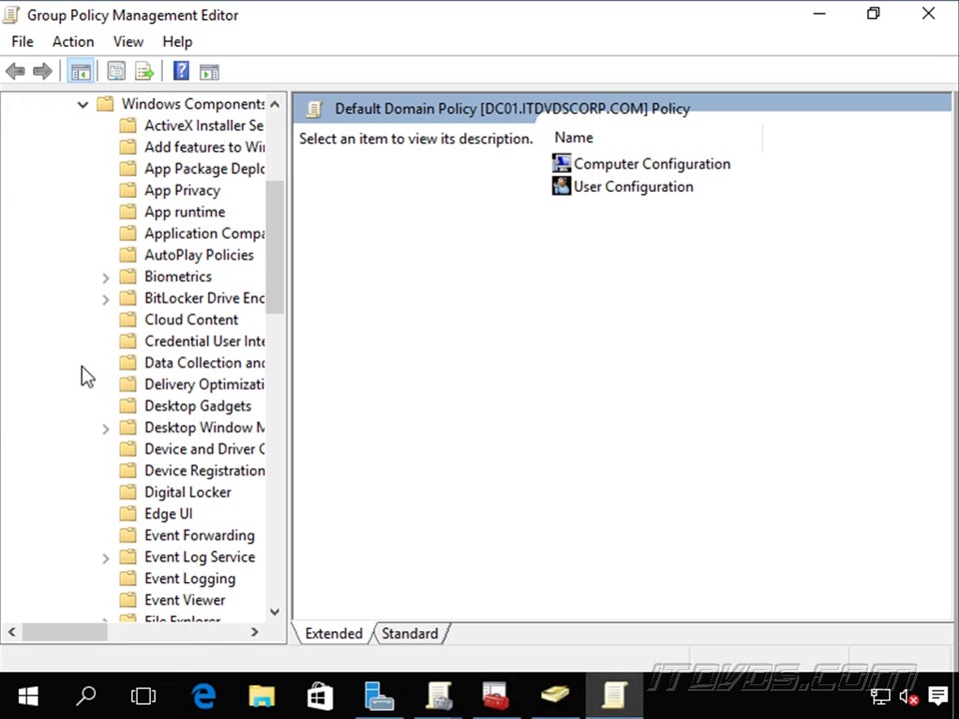
click(106, 297)
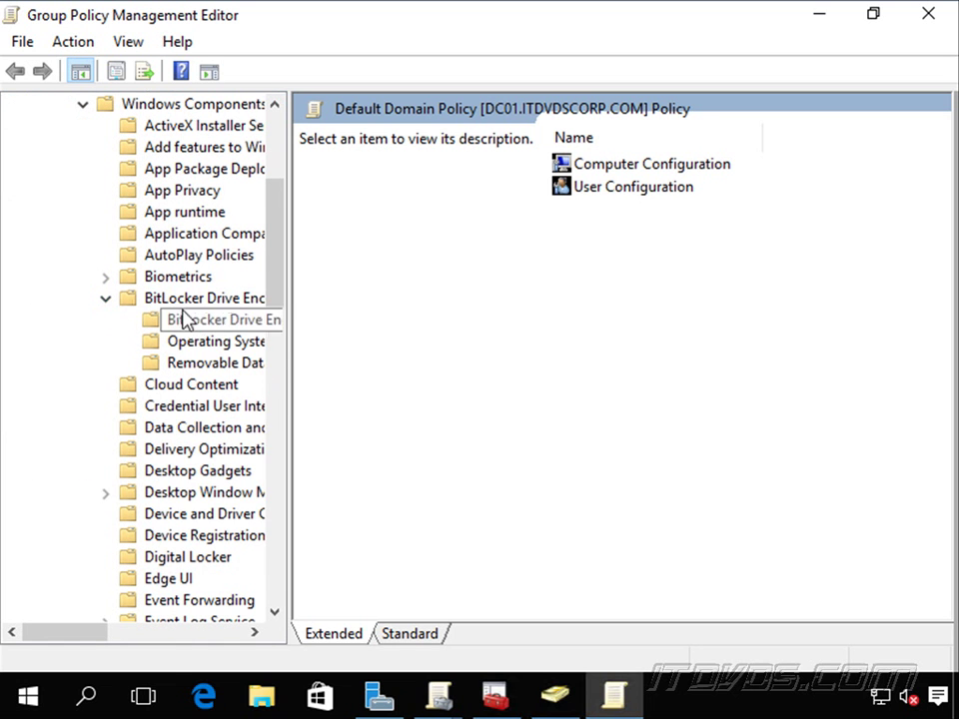
drag(288, 308, 349, 321)
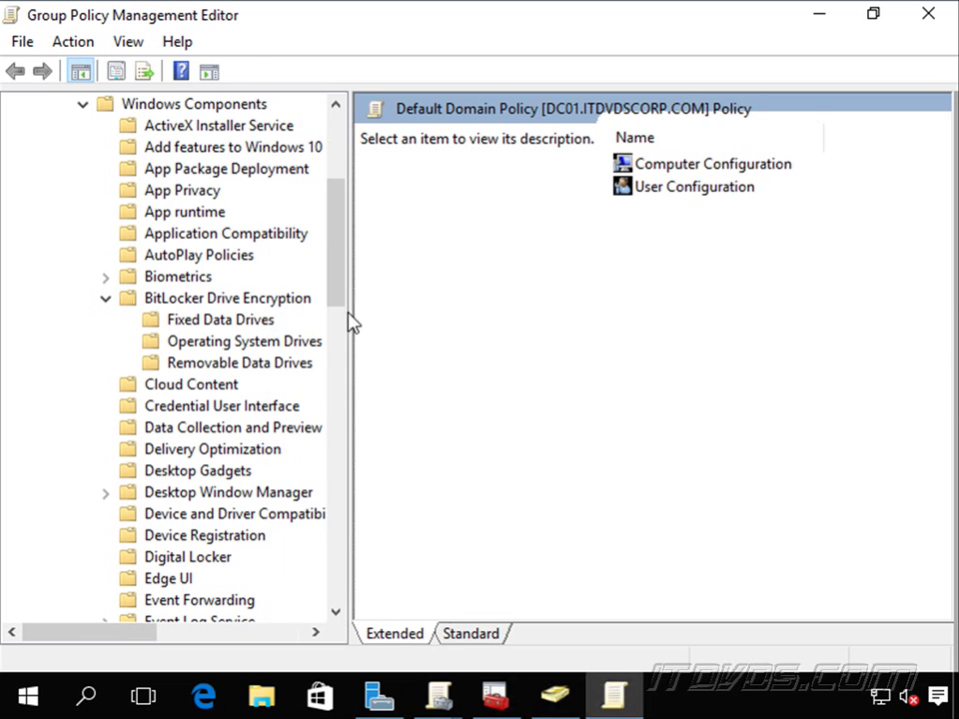
click(211, 304)
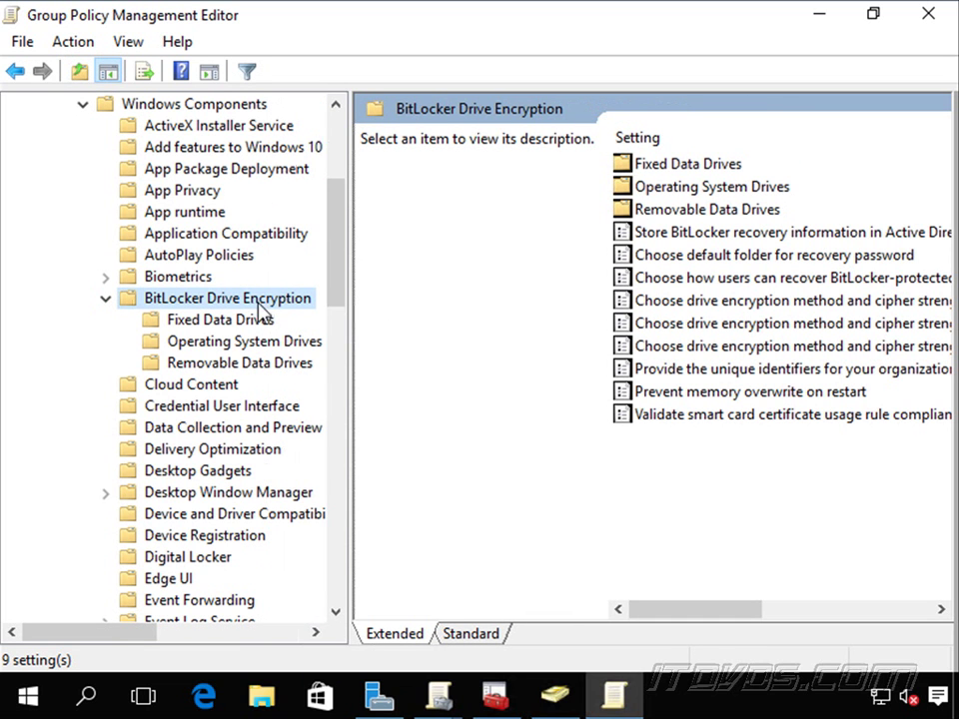
drag(349, 321, 238, 321)
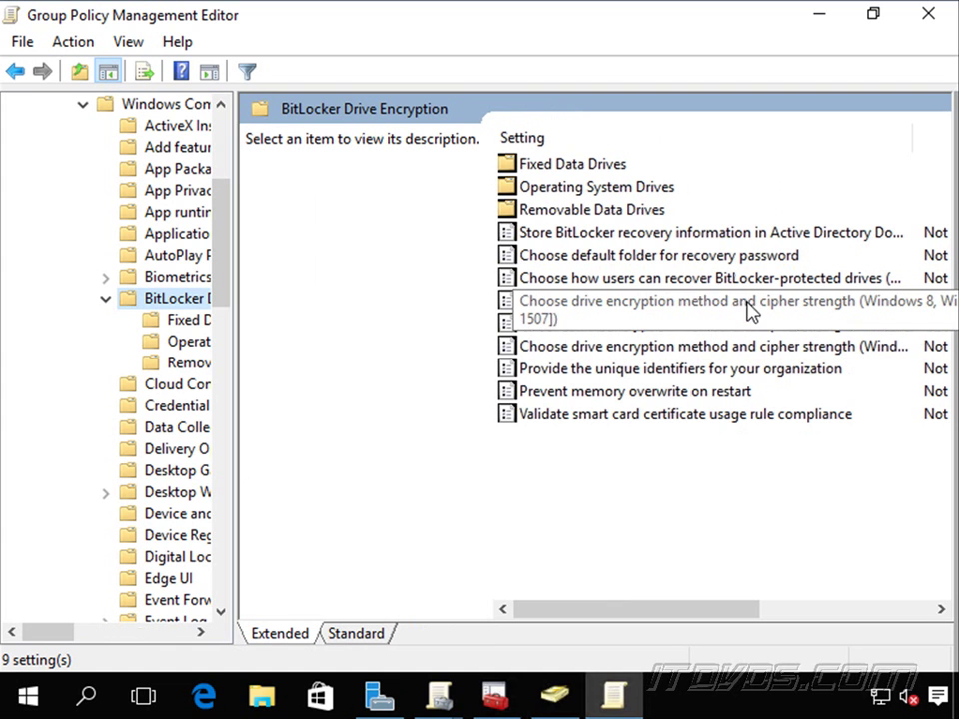
click(700, 238)
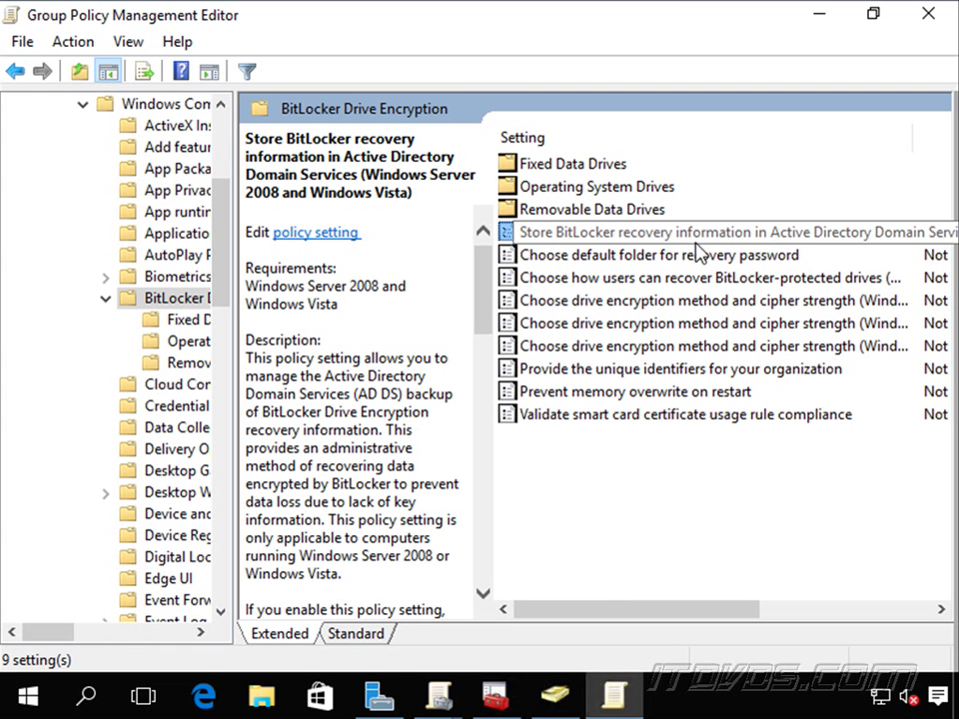
double_click(753, 250)
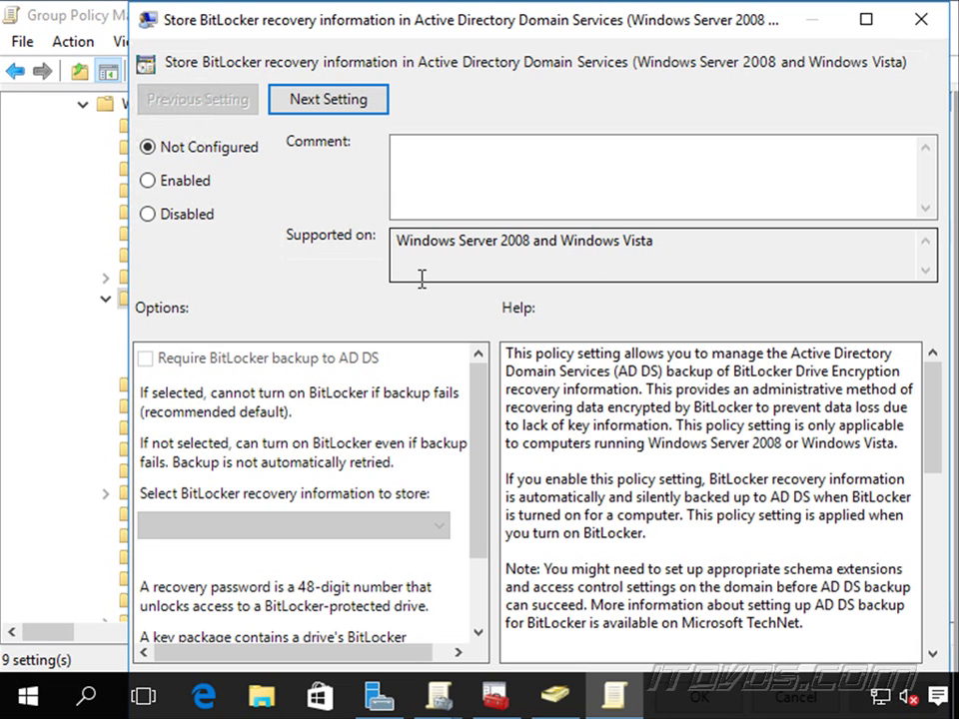
click(193, 182)
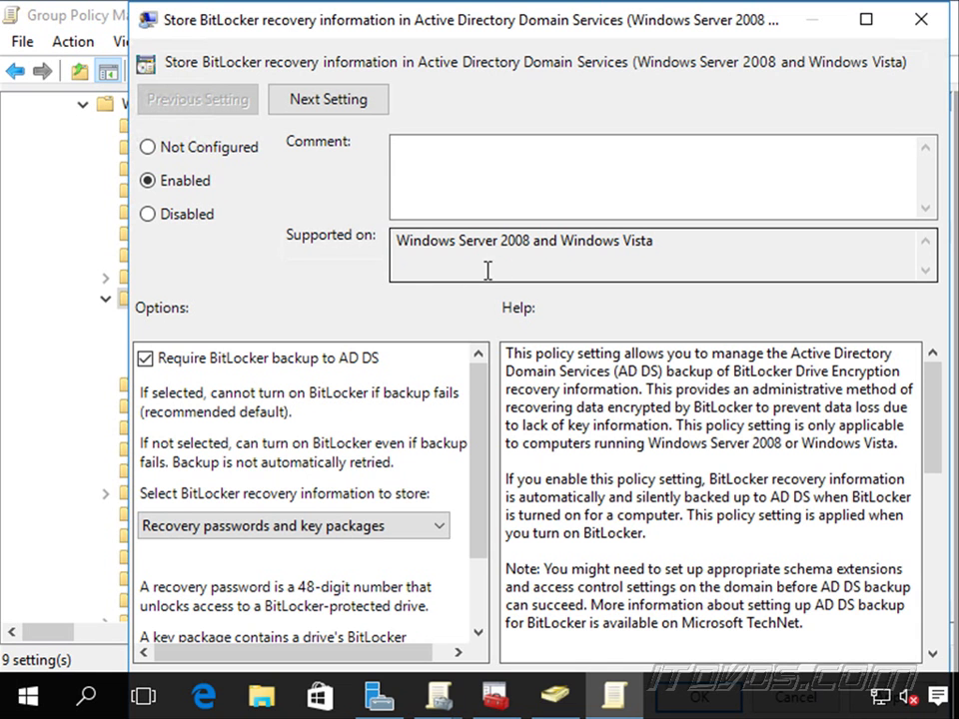
Go to Fixed Data Drives and open 'Choose how BitLocker-protected fixed drives can be recovered'
click(931, 24)
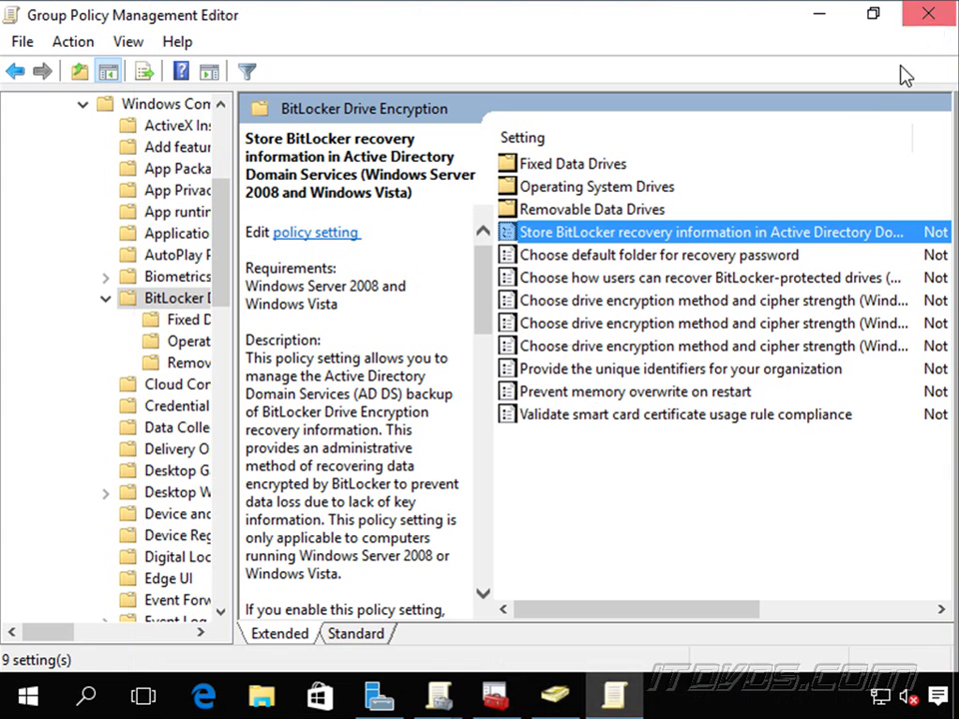
drag(234, 320, 286, 324)
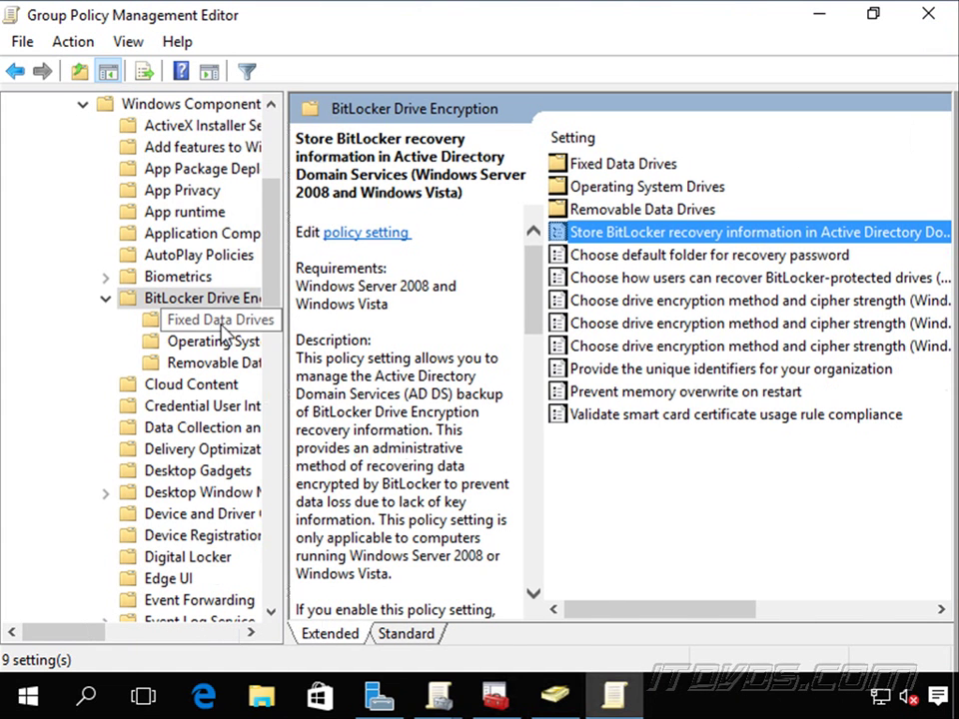
click(219, 320)
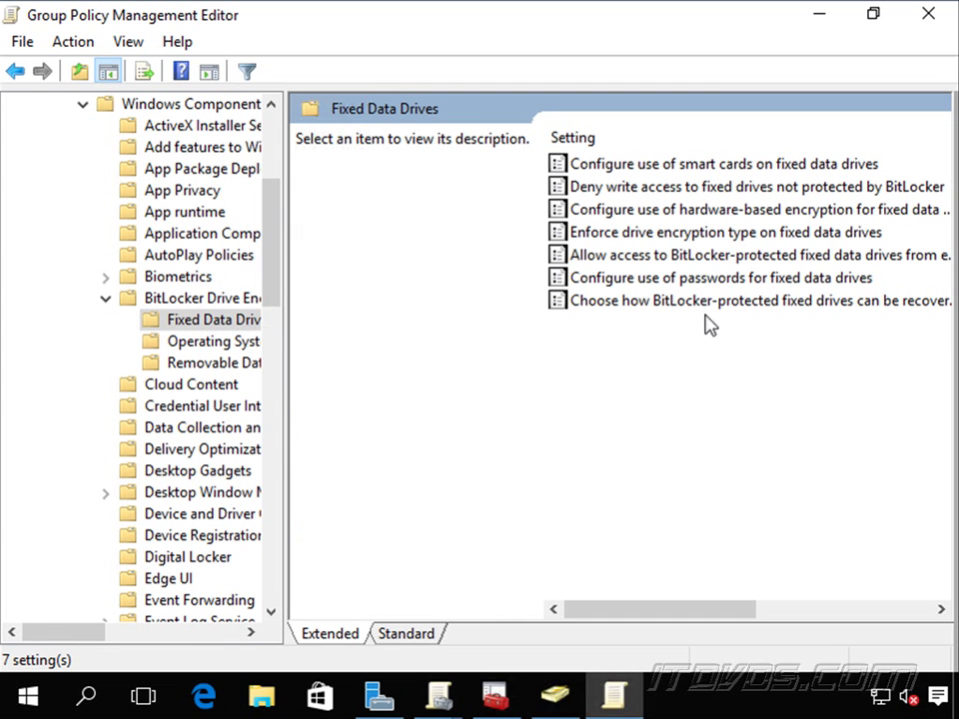
click(671, 304)
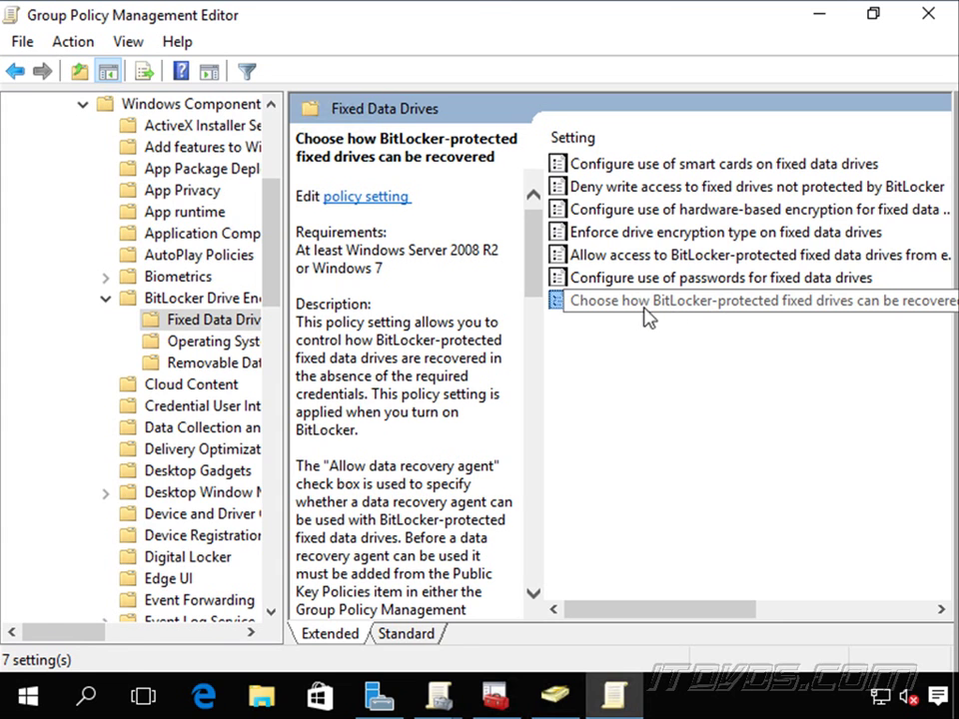
double_click(647, 317)
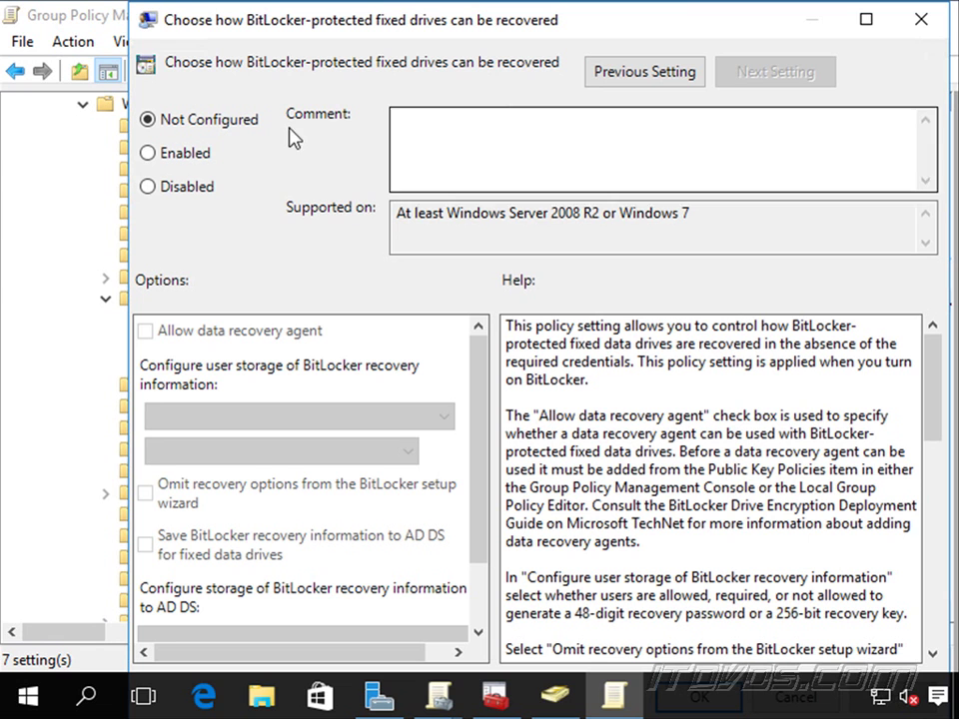
Enable fixed-drive recovery, storing passwords and key packages in AD DS and blocking BitLocker until backup succeeds
click(180, 158)
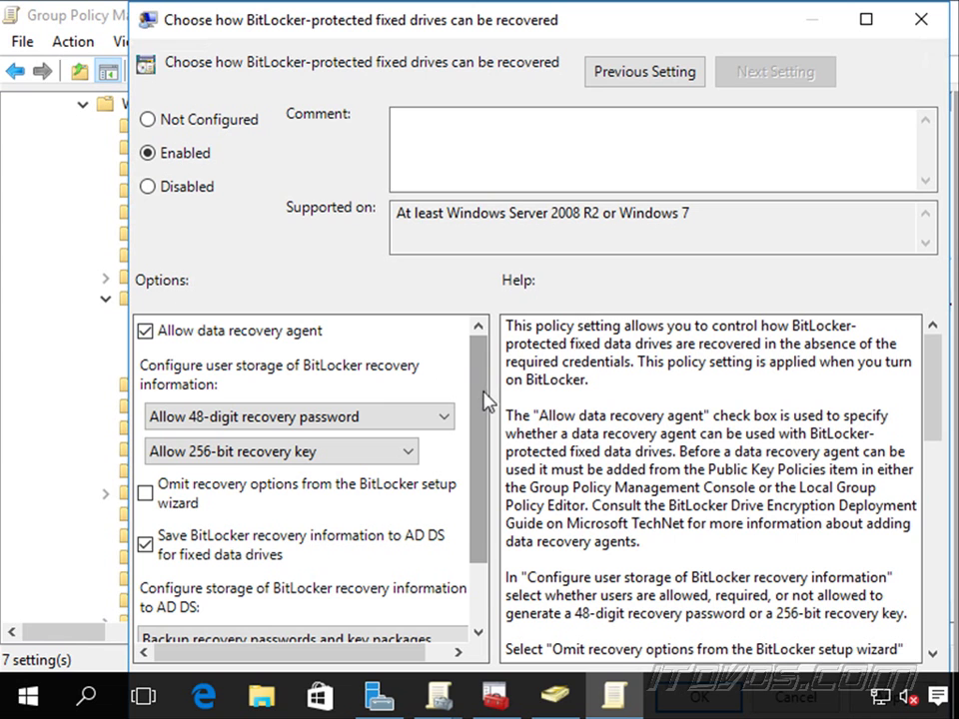
drag(483, 400, 477, 498)
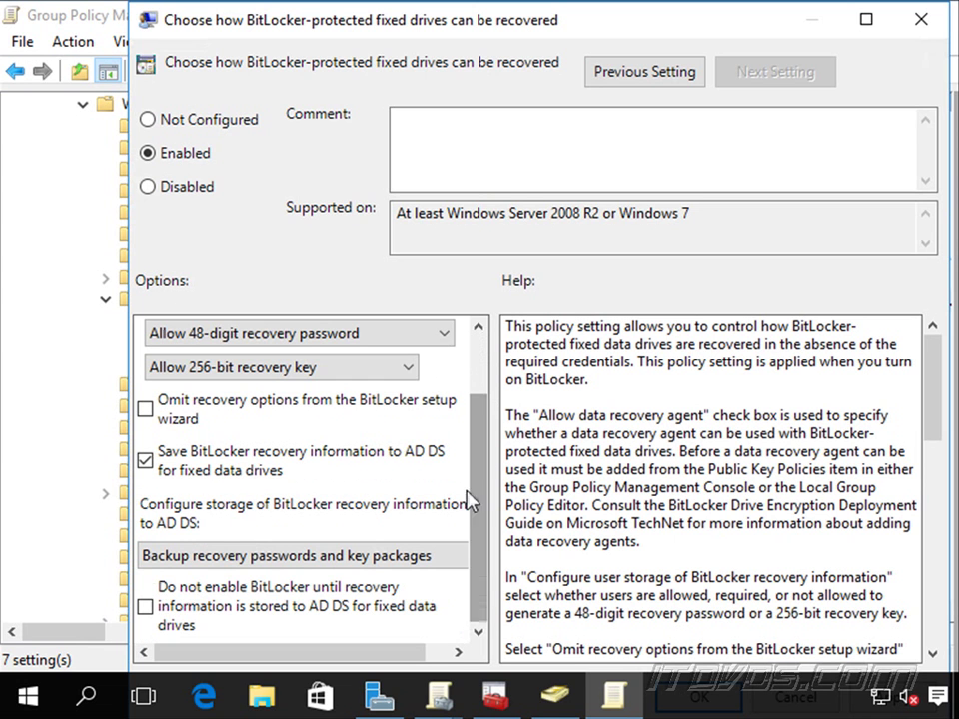
click(272, 559)
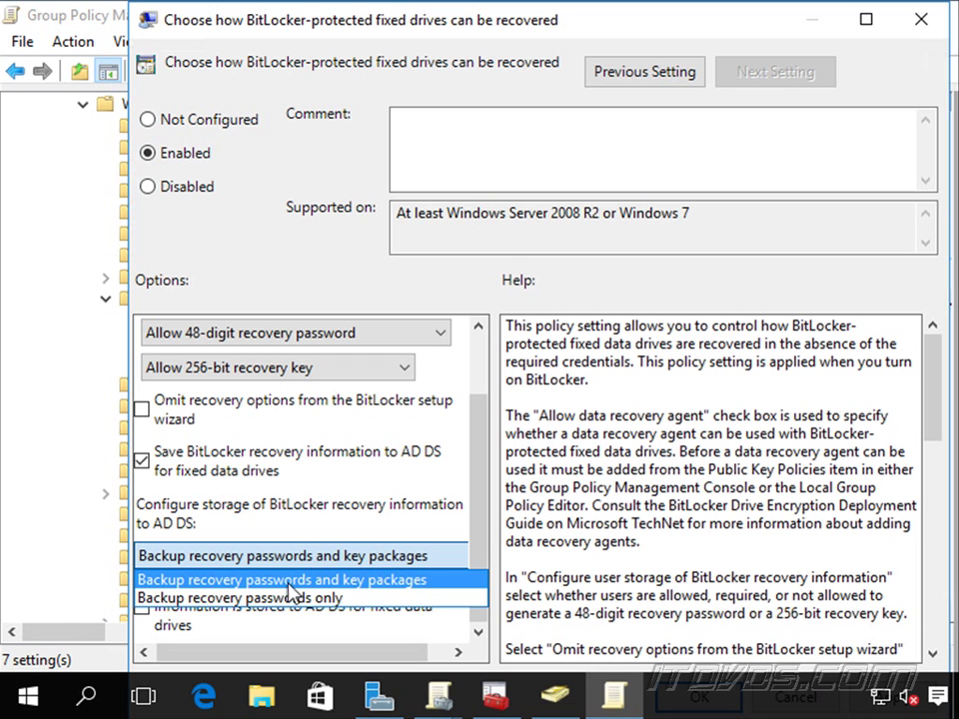
click(331, 583)
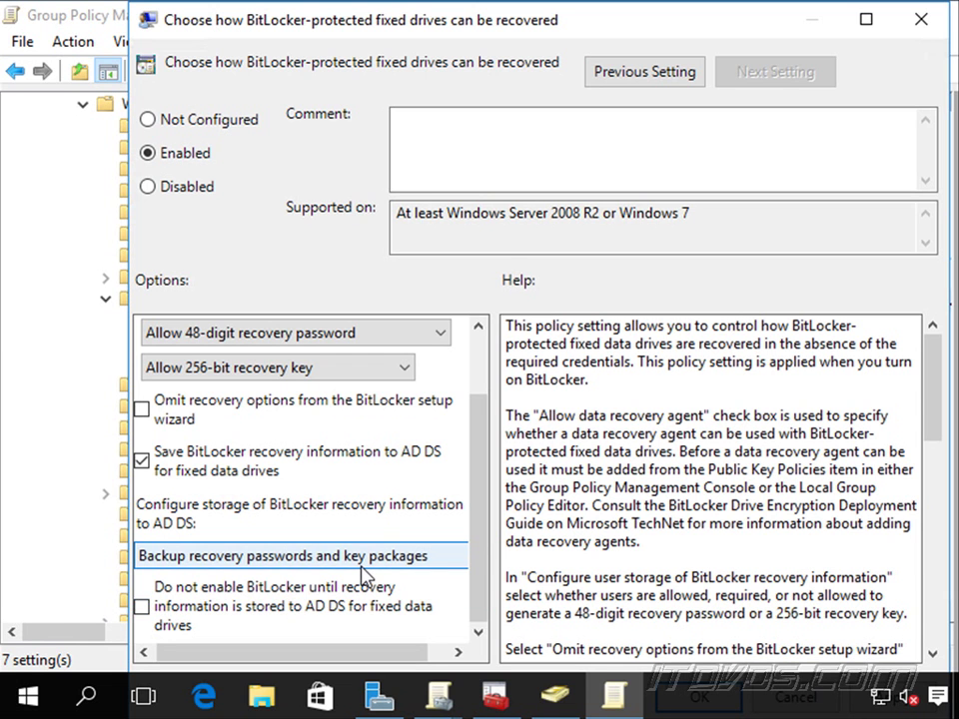
scroll(599, 449, down, 7)
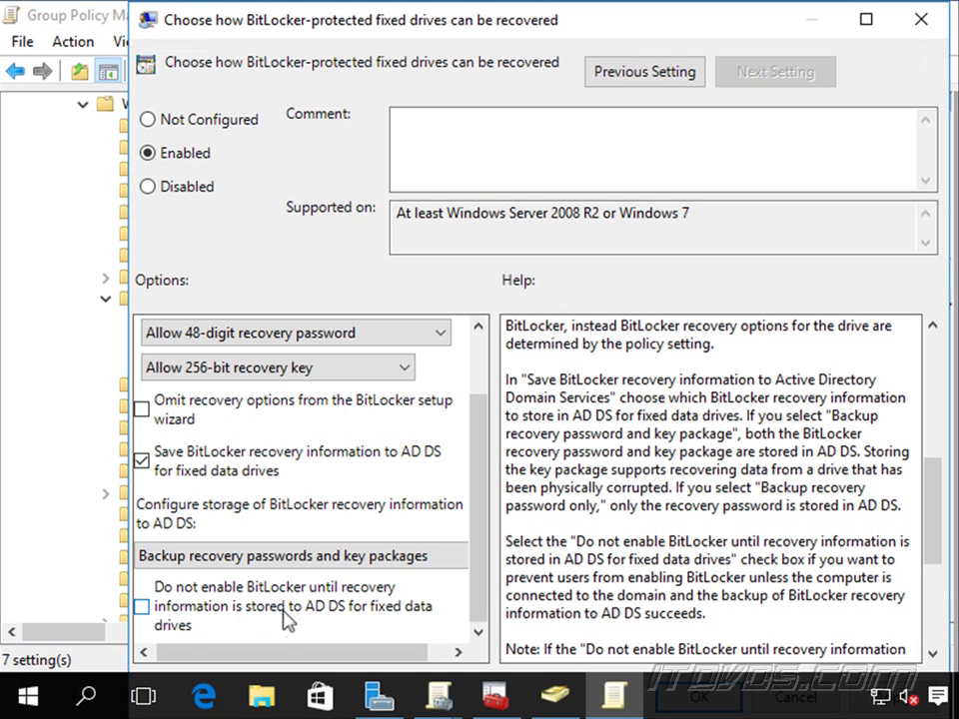
click(144, 610)
click(865, 19)
Save the fixed-drive policy, then enable Operating System Drives recovery requiring AD DS backup before BitLocker
click(709, 644)
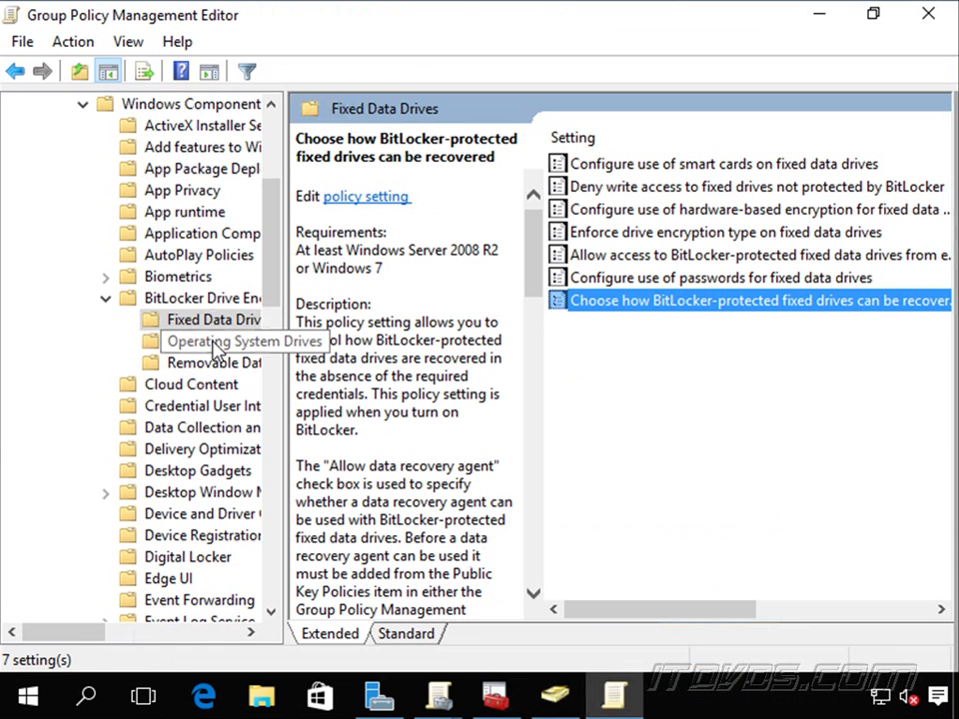
click(165, 344)
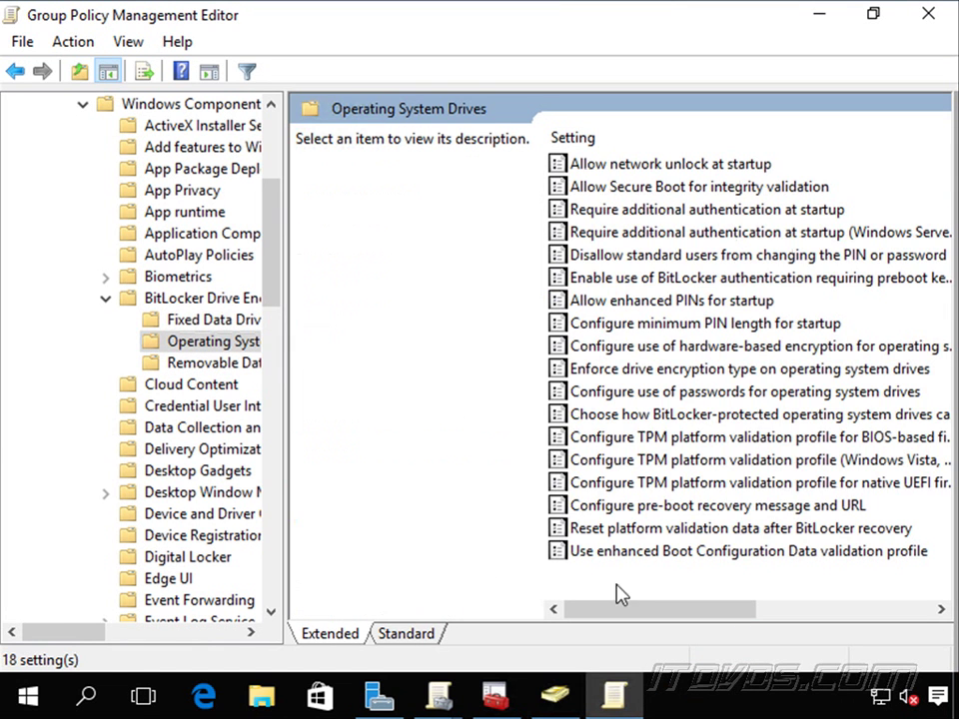
double_click(696, 413)
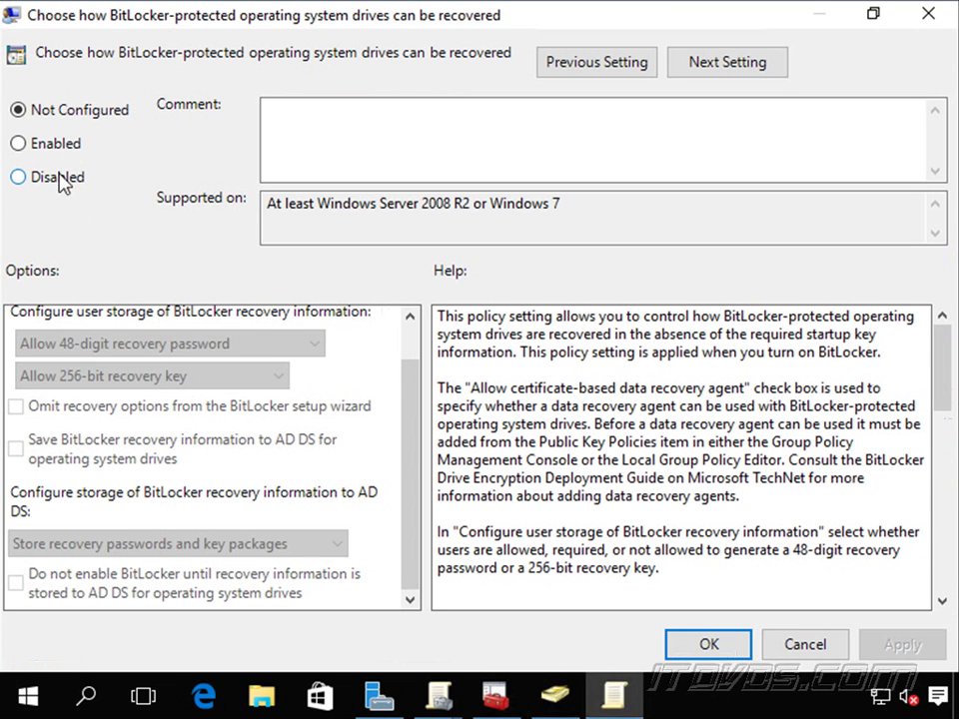
click(68, 144)
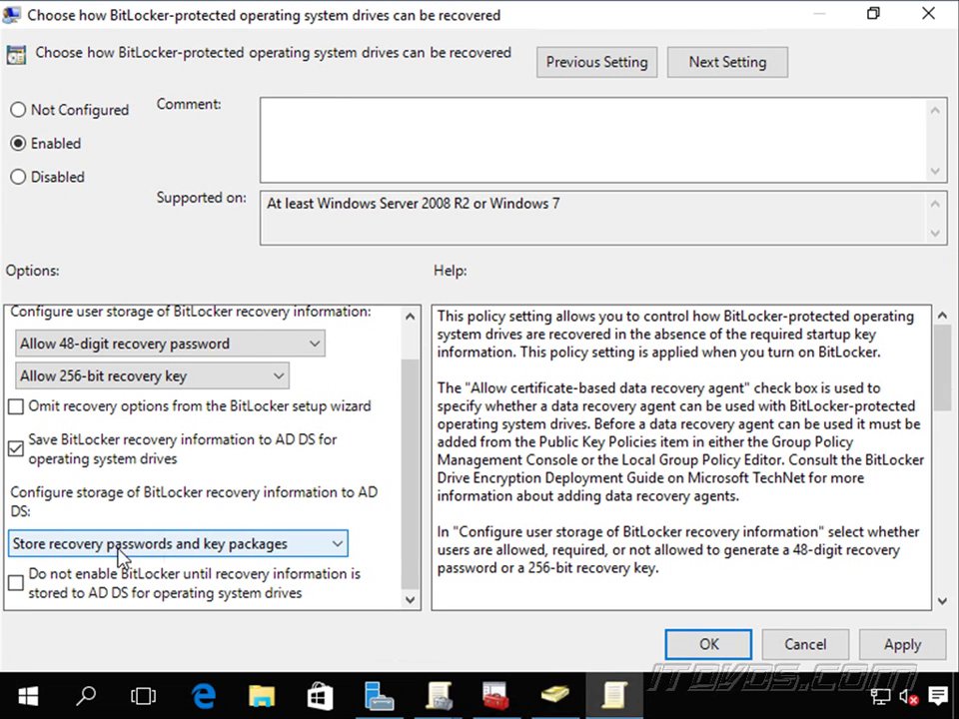
click(16, 583)
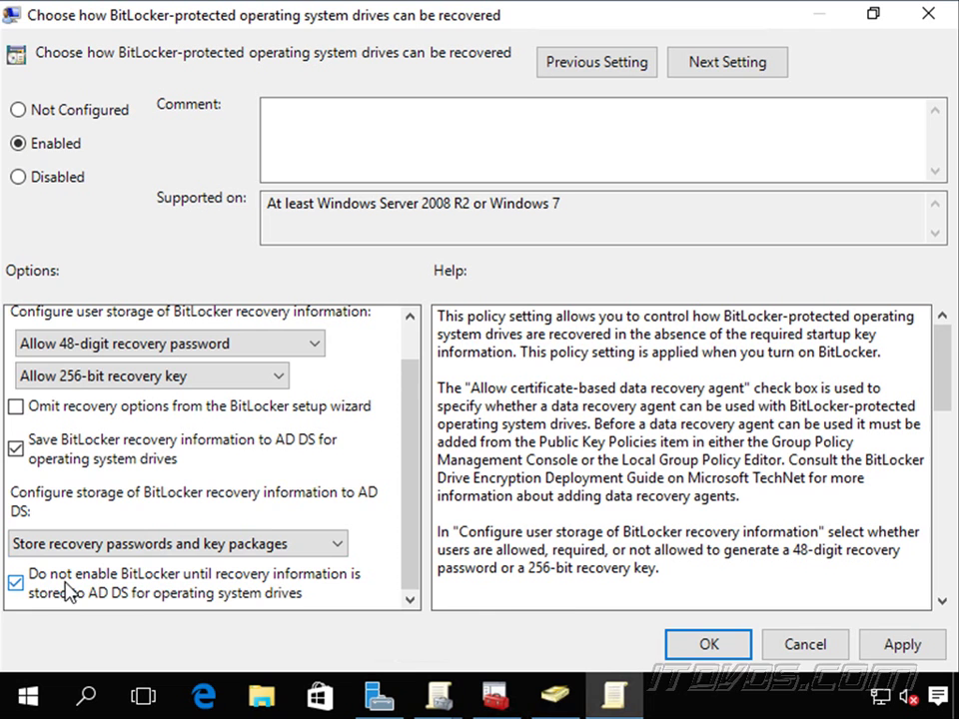
click(703, 645)
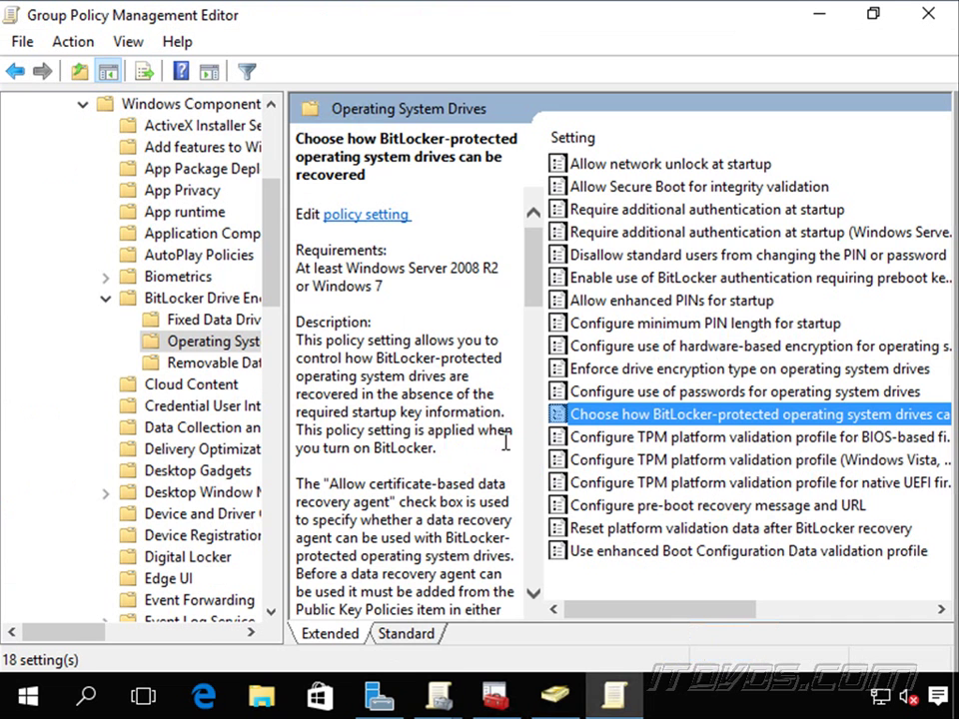
Enable the Removable Data Drives recovery policy, requiring AD DS backup before BitLocker turns on
click(228, 365)
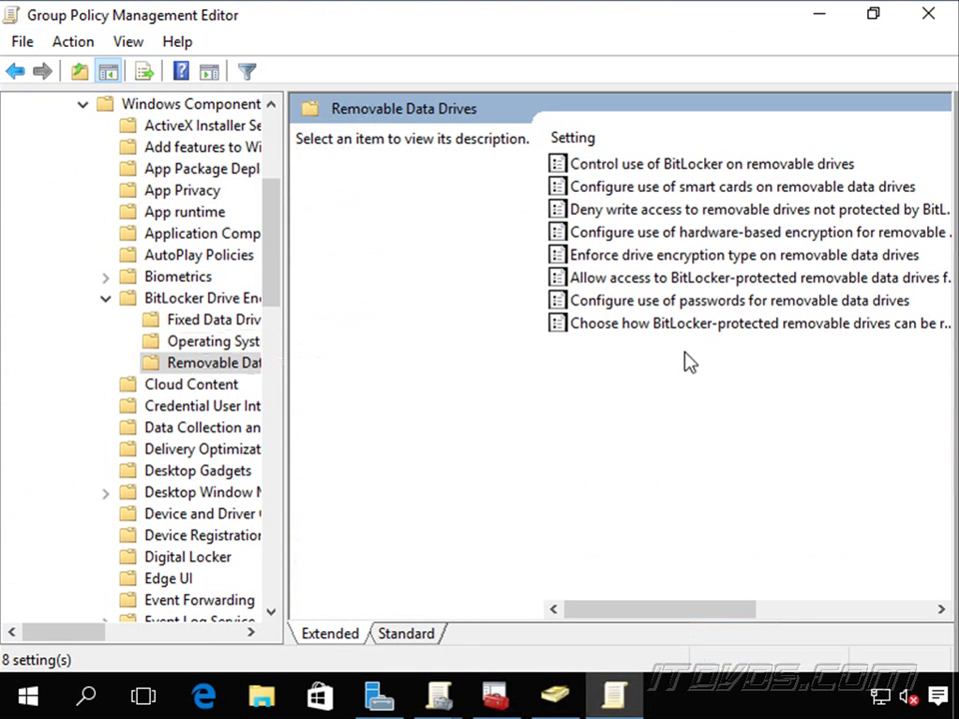
double_click(689, 326)
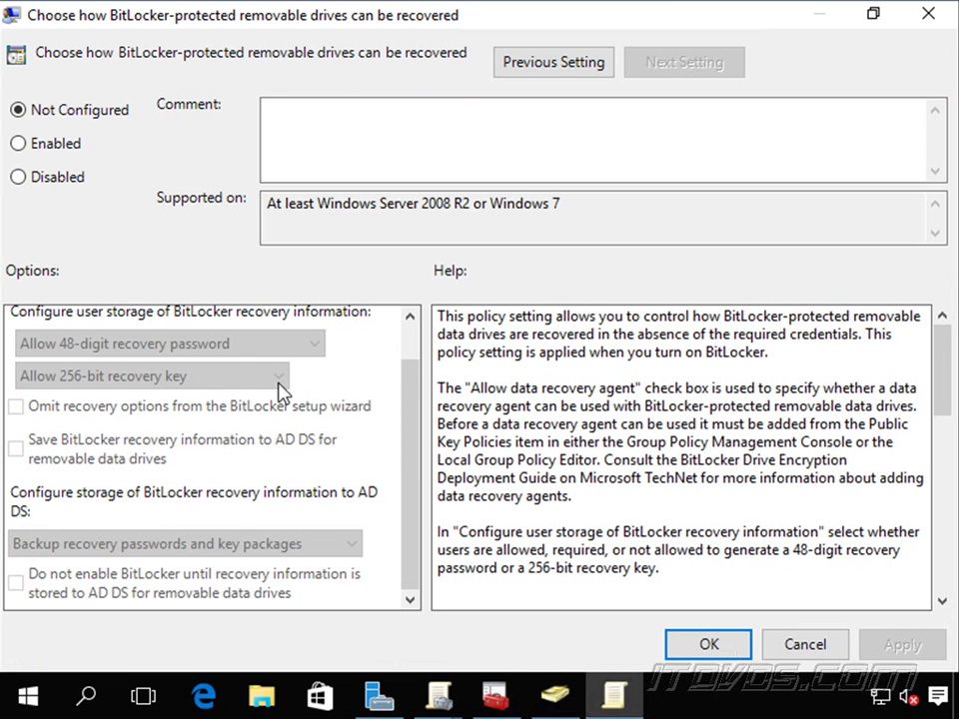
click(48, 145)
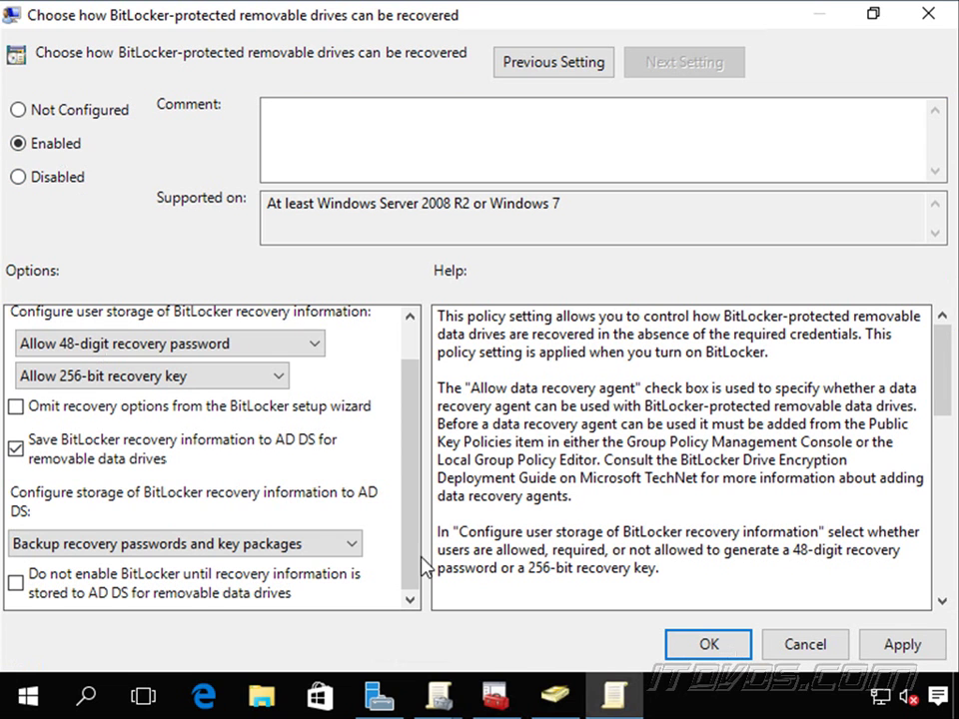
click(20, 583)
click(727, 651)
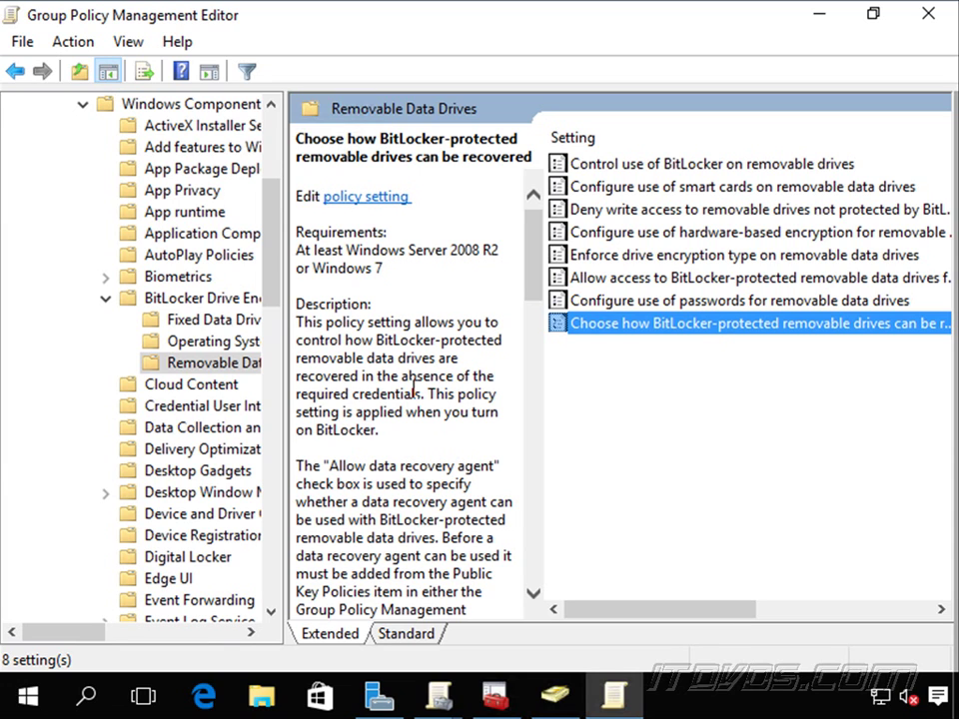